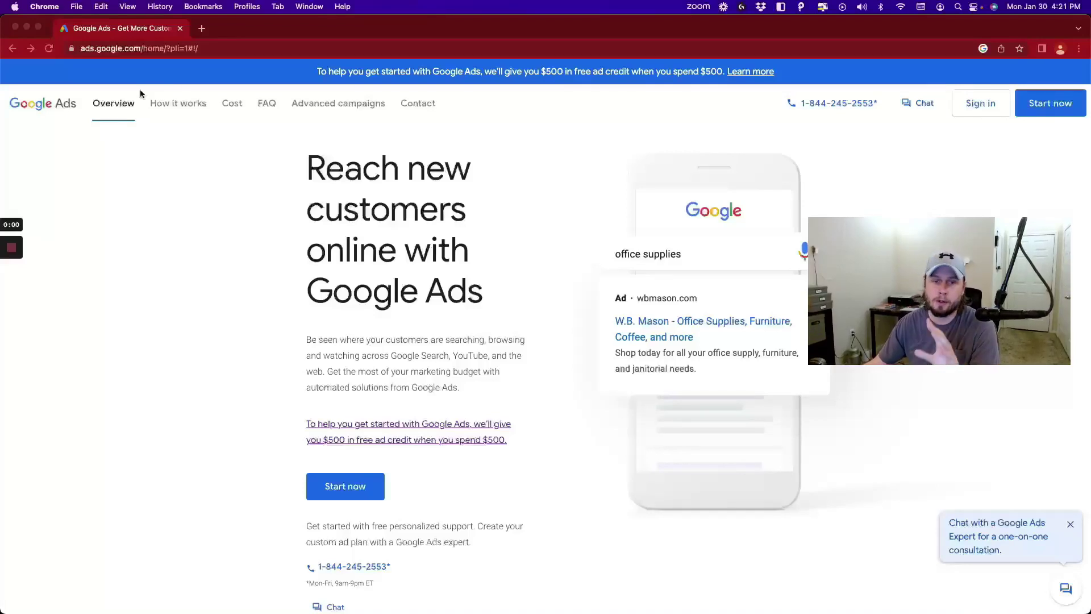
- Load ads.google.com/home/#!/ and start signing up for a new campaign
left_click(157, 49)
left_click(171, 49)
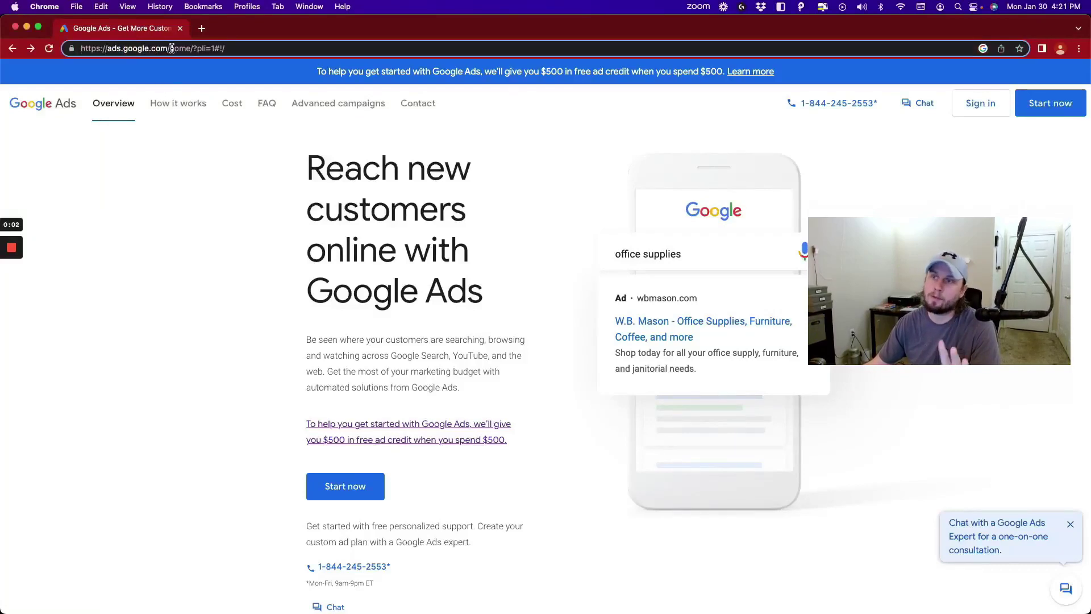
left_click_drag(172, 49, 314, 48)
key("BackSpace")
key("Return")
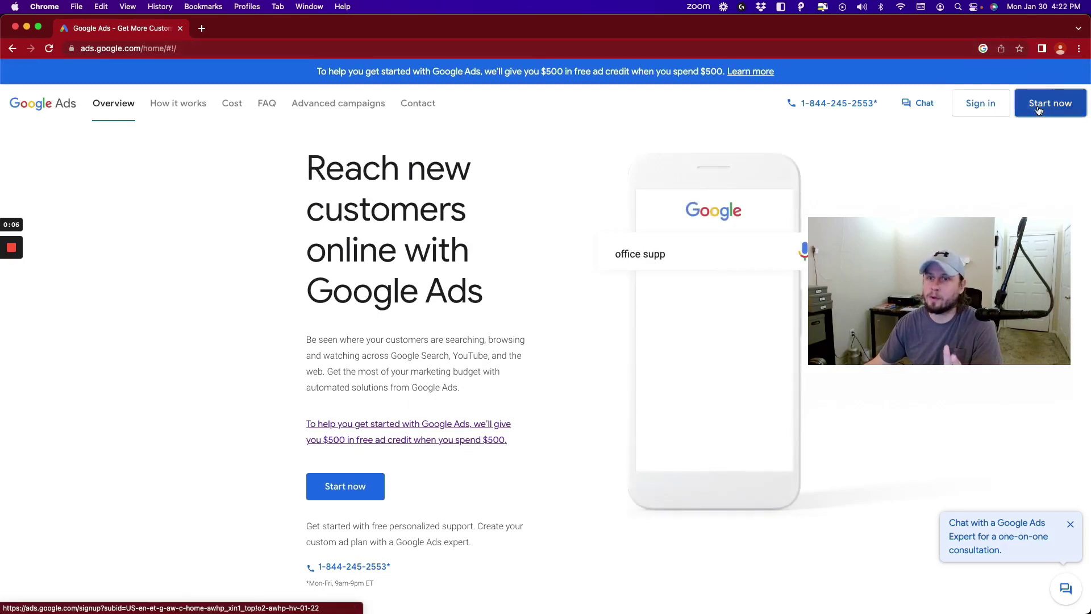
left_click(1039, 108)
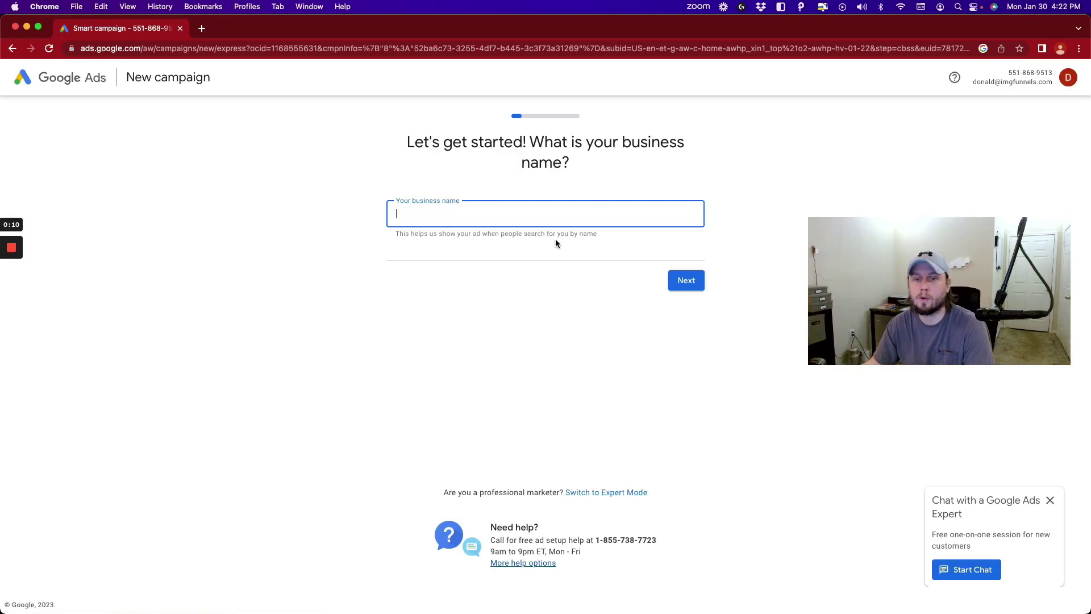
- Enter 'IMG Funnels Demo' as the business name and start entering the website address
type("IMG Funnels D")
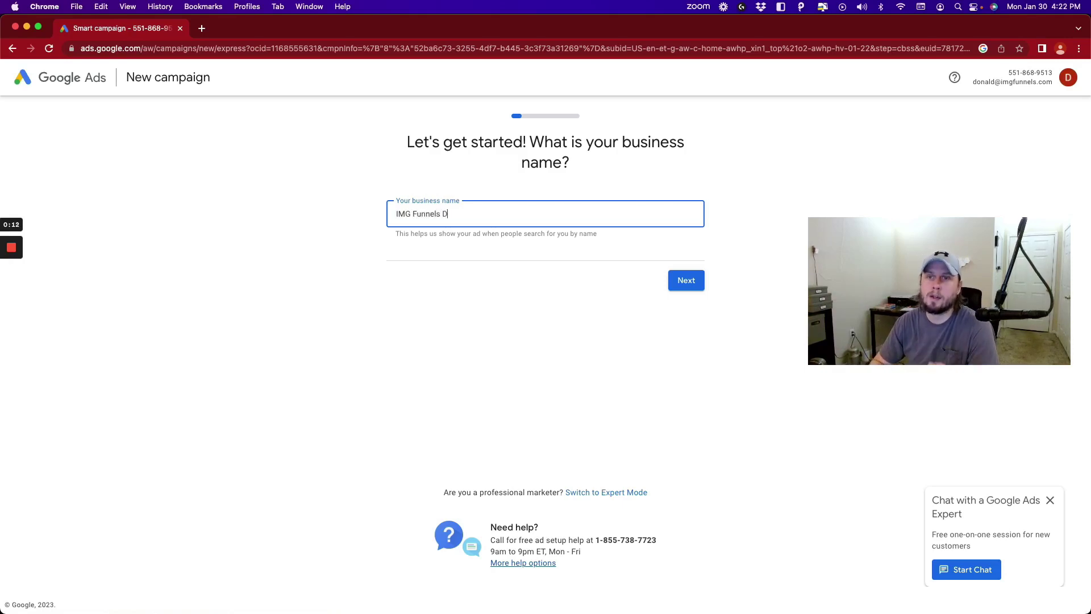
type("emo")
left_click(686, 281)
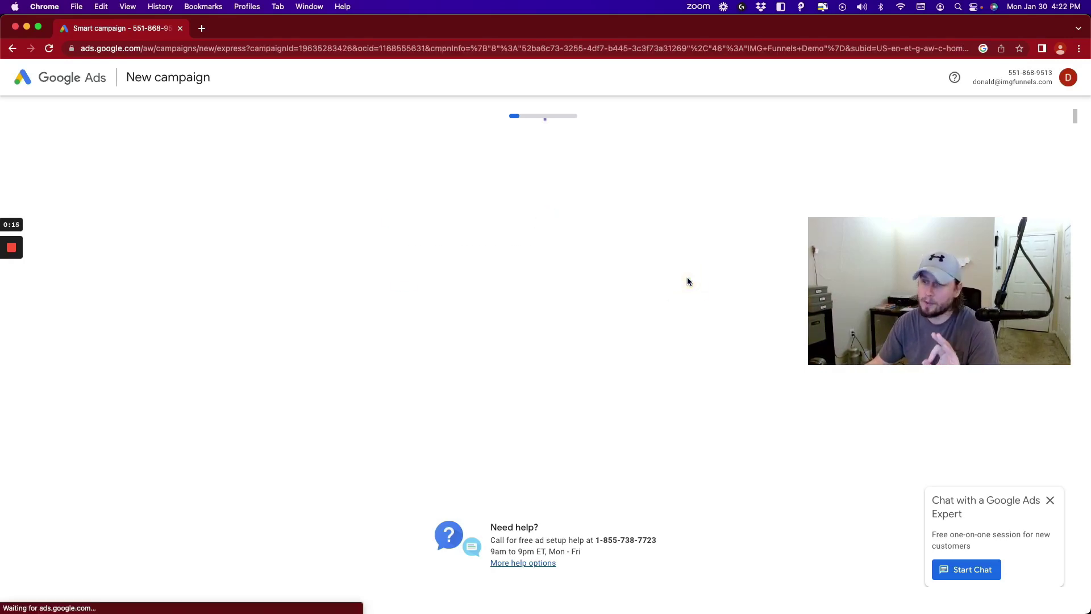
type("h")
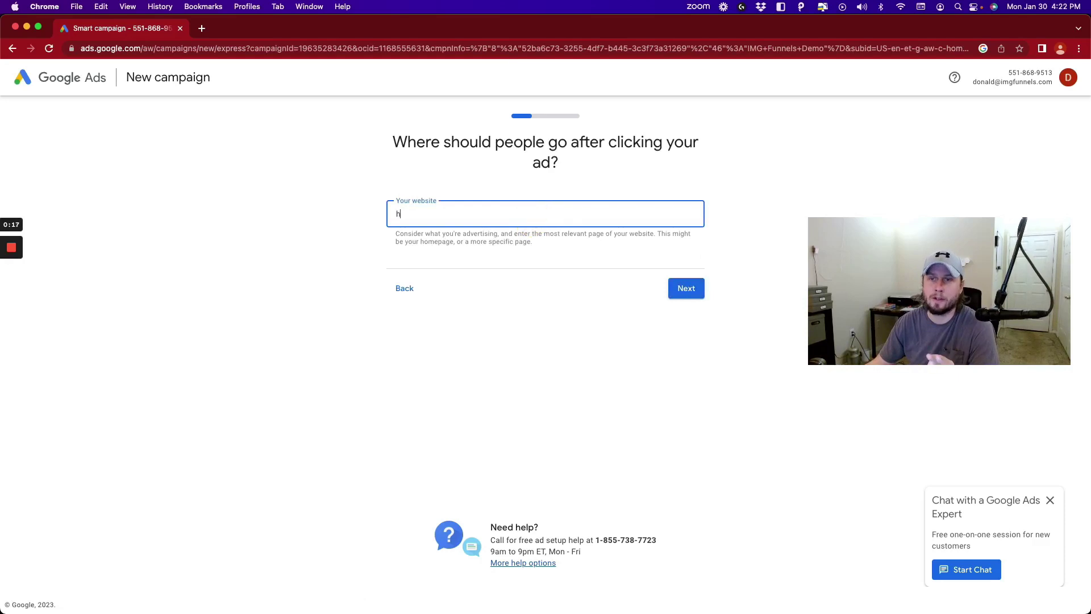
type("ttps://imgfu")
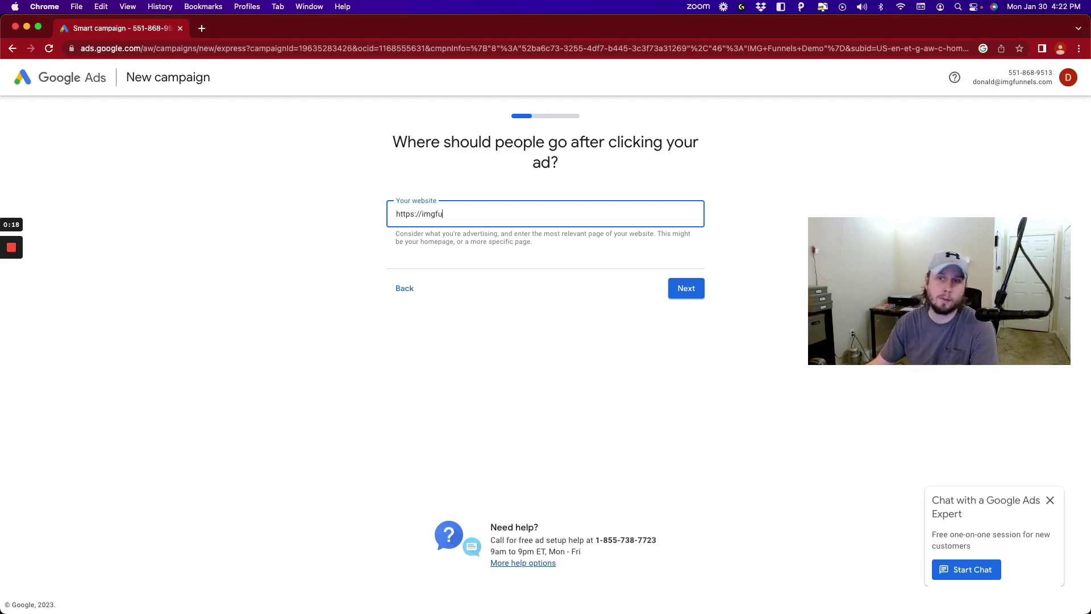
type("nnels.com")
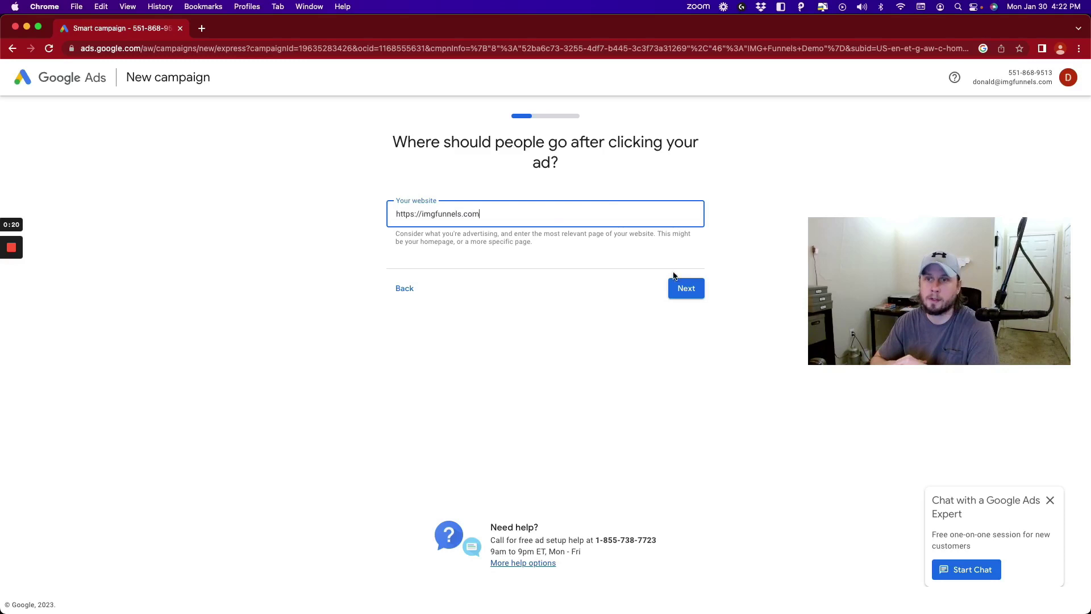
left_click(686, 286)
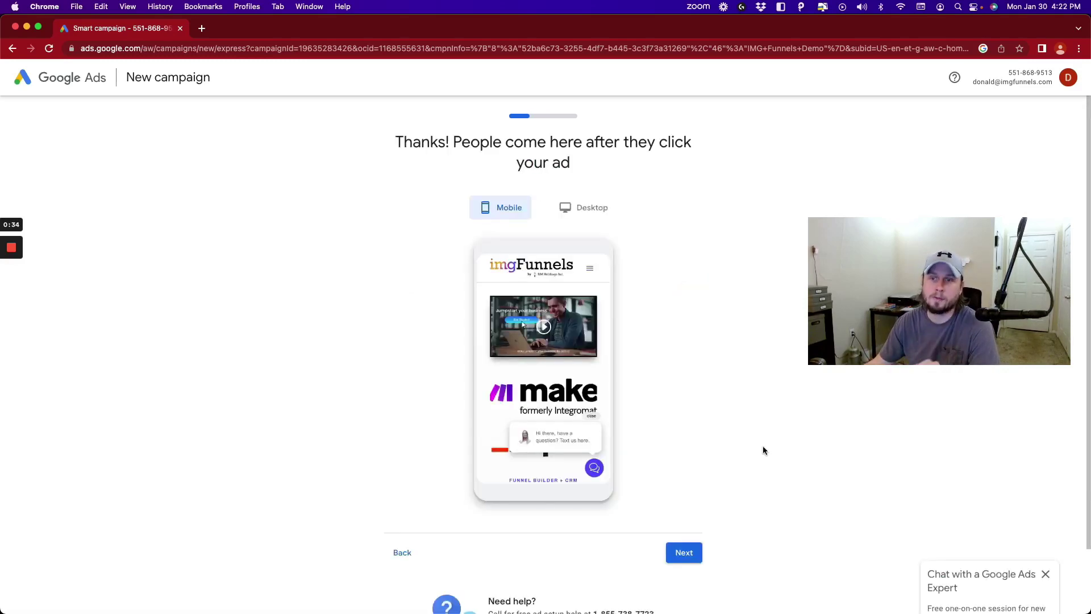
left_click(690, 556)
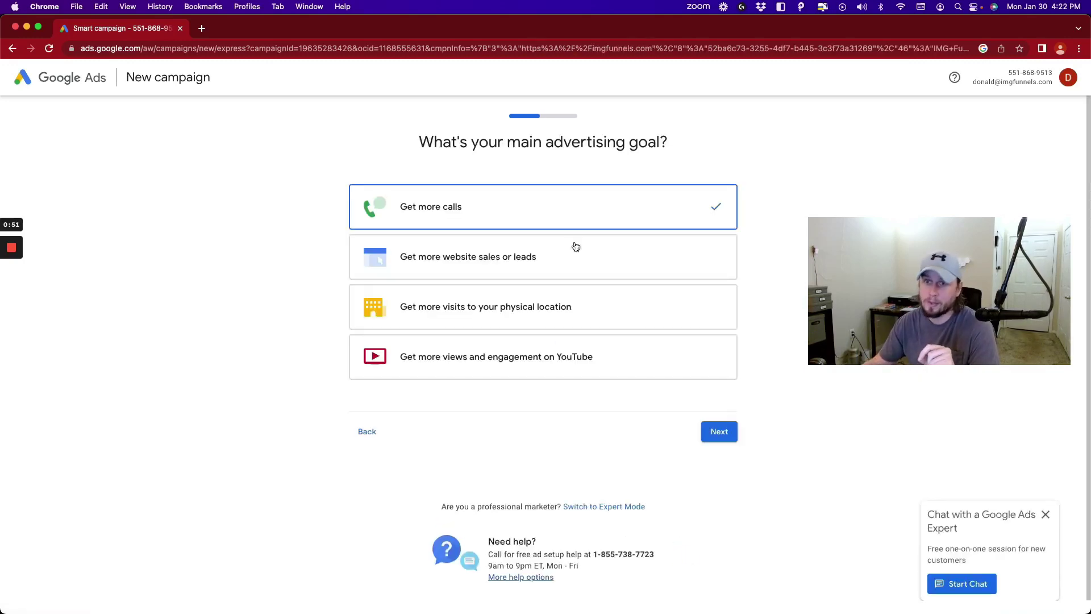
left_click(576, 246)
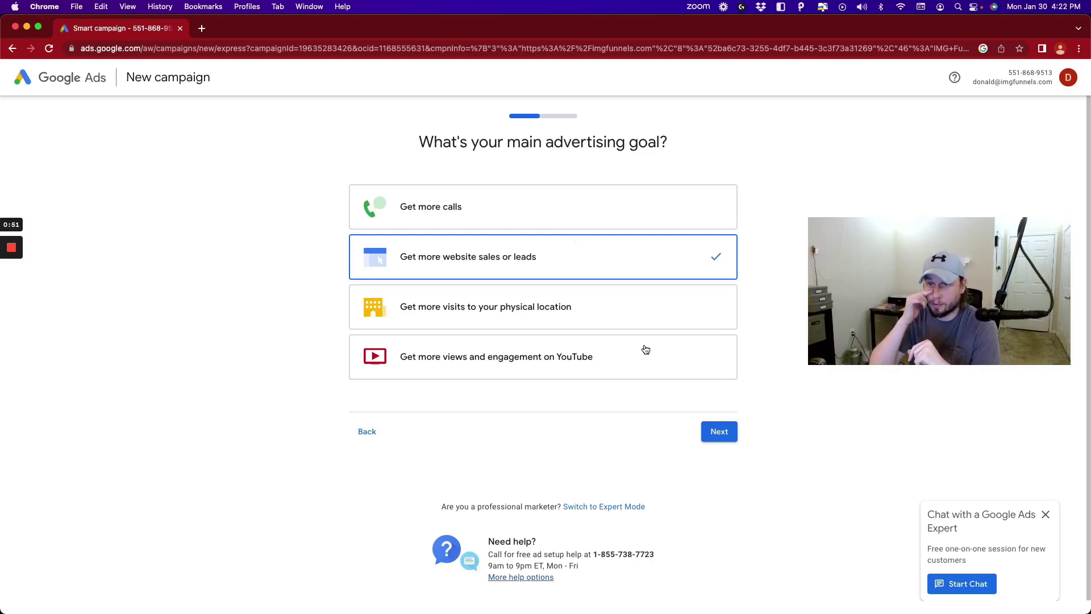
left_click(729, 433)
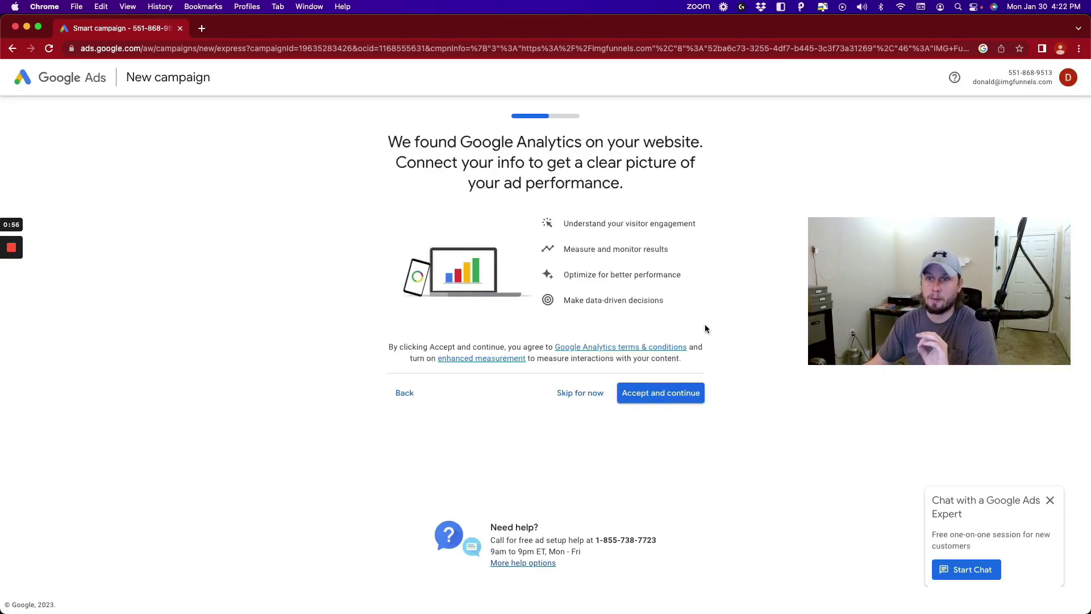
- Accept the Google Analytics connection to reach the prefilled ad-writing step
left_click(677, 399)
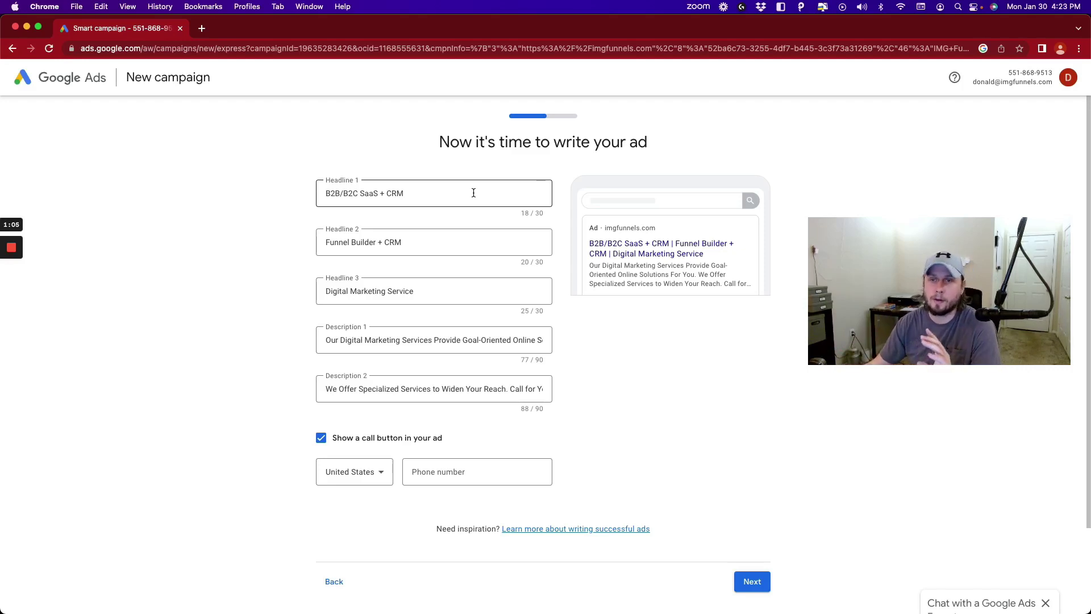
- Add the business phone number to the ad as a call button and submit the ad
scroll(473, 192, "down", 3)
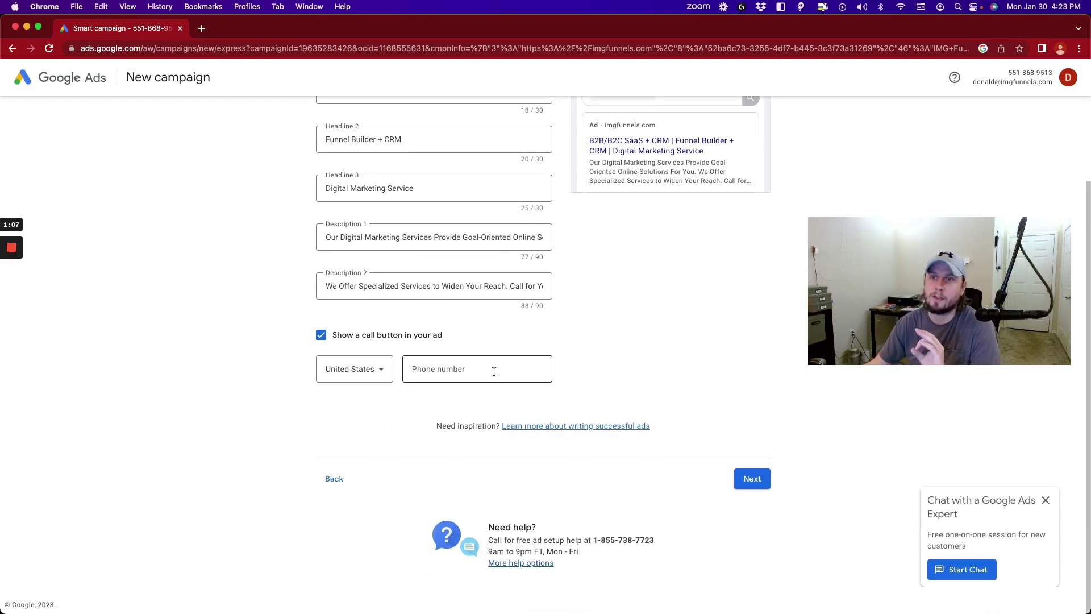
left_click(493, 372)
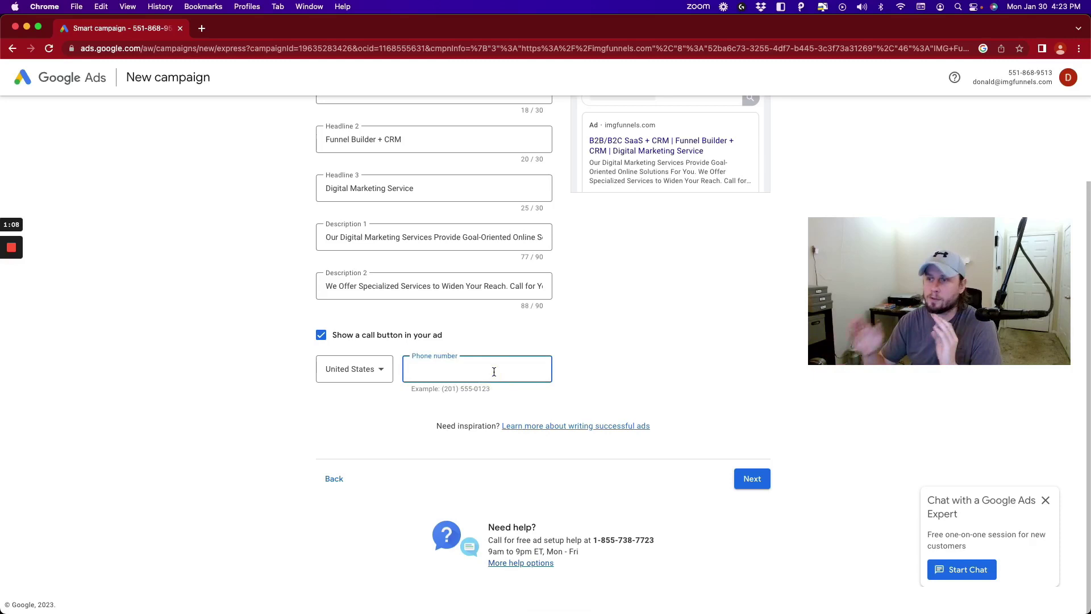
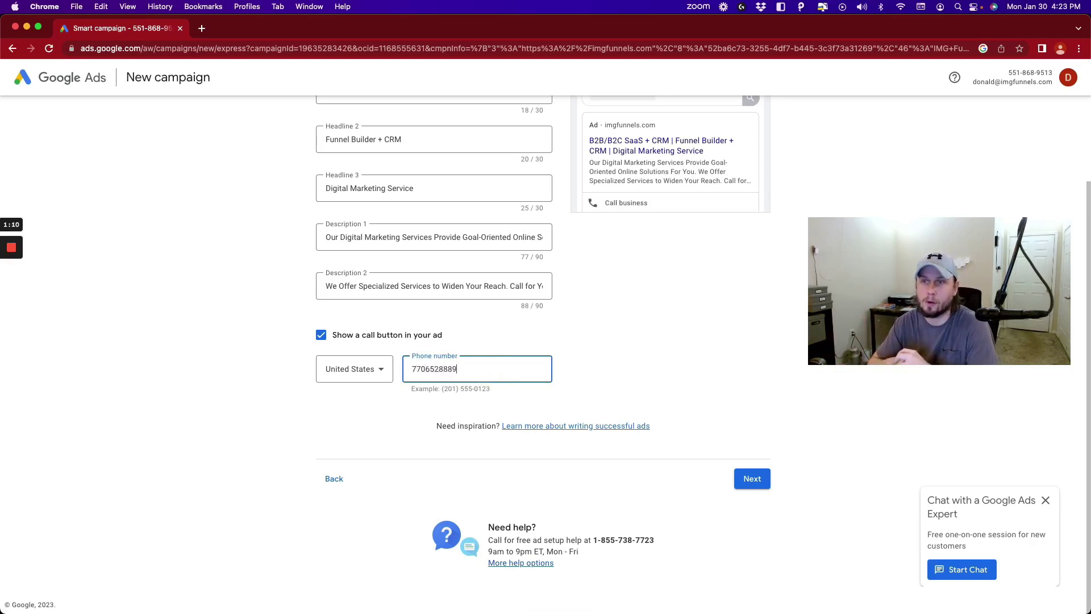
scroll(524, 371, "up", 3)
scroll(524, 369, "down", 3)
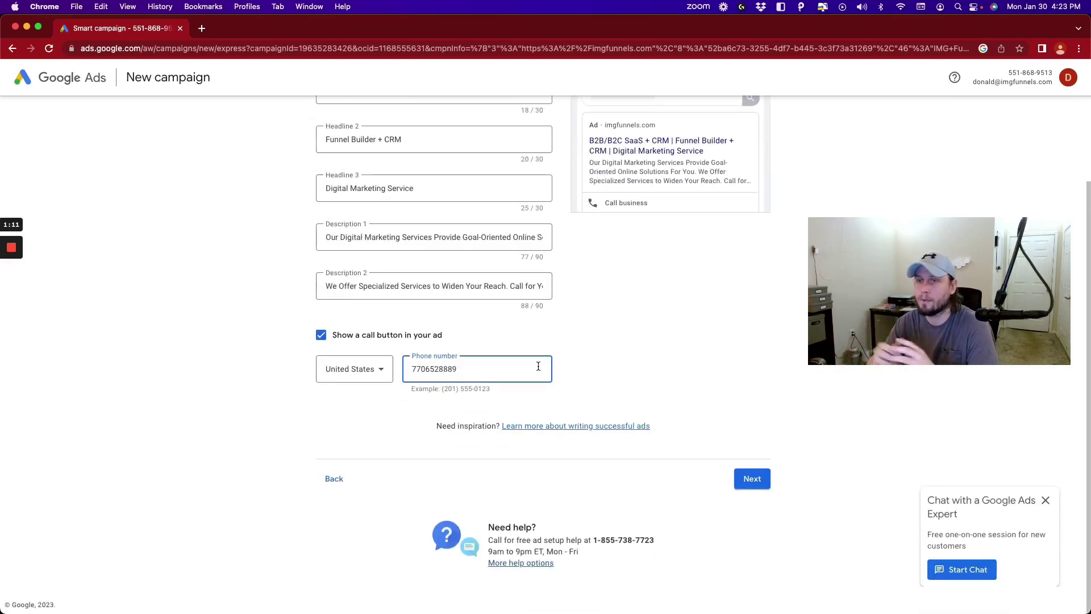
left_click(761, 478)
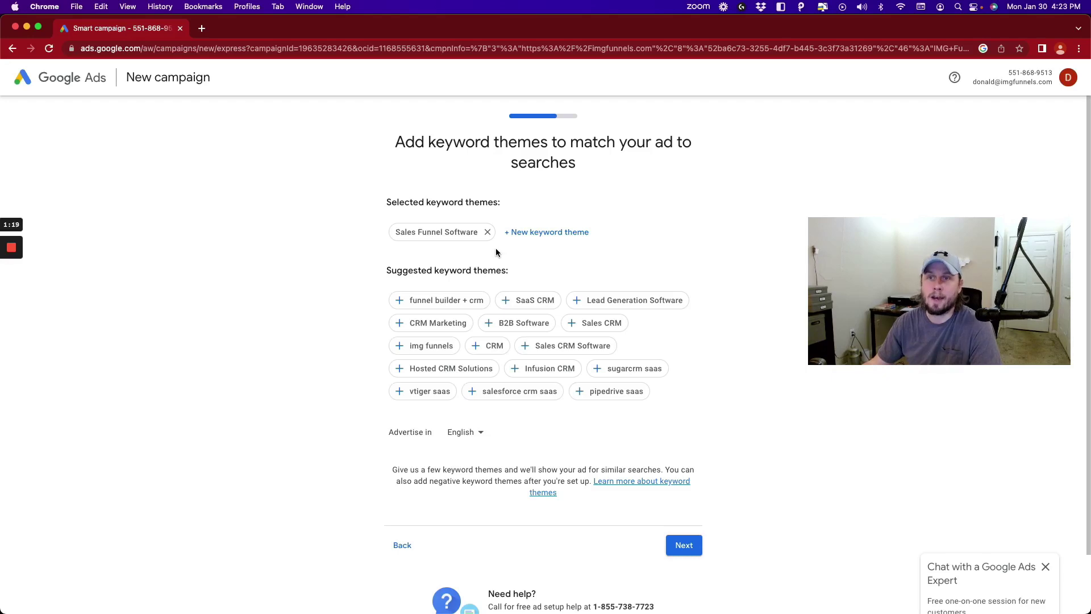
- Keep 'Sales Funnel Software' as the keyword theme and continue
left_click(687, 541)
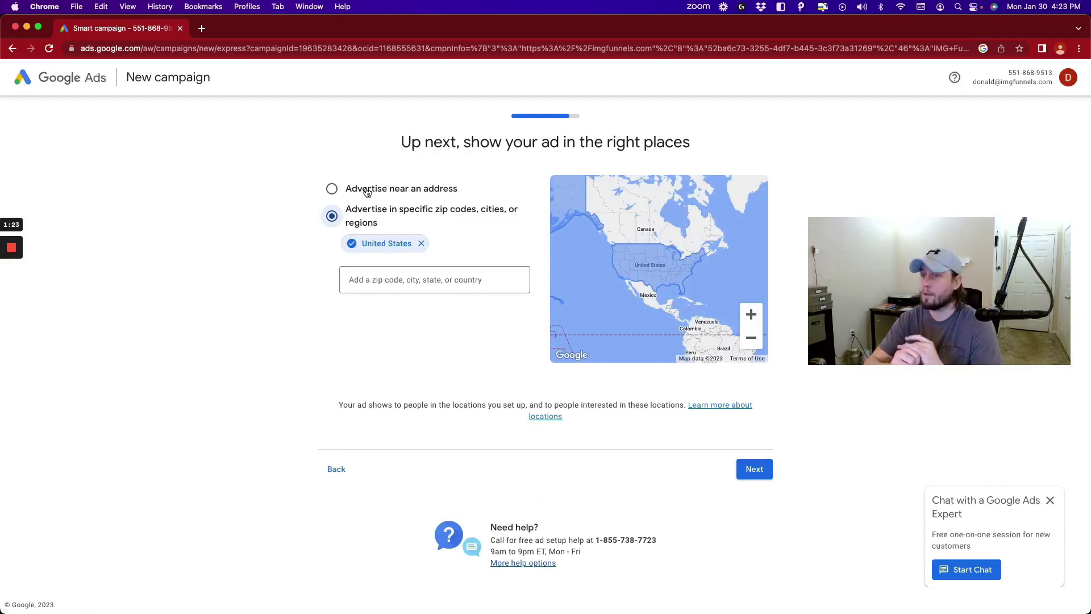
- Add zip code 35211 as a target location and confirm the locations
left_click(450, 280)
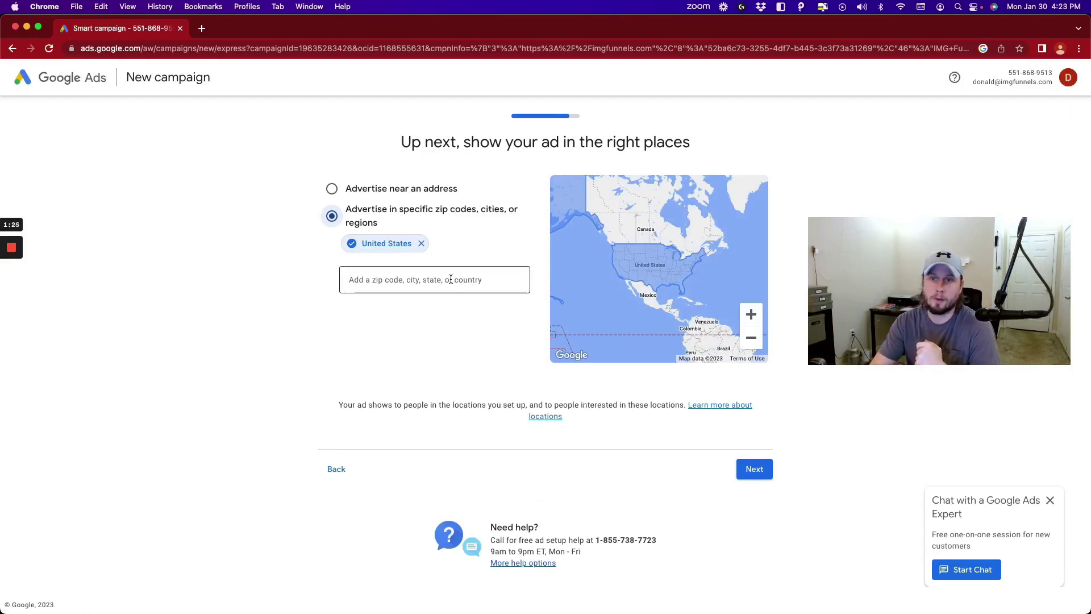
left_click(451, 280)
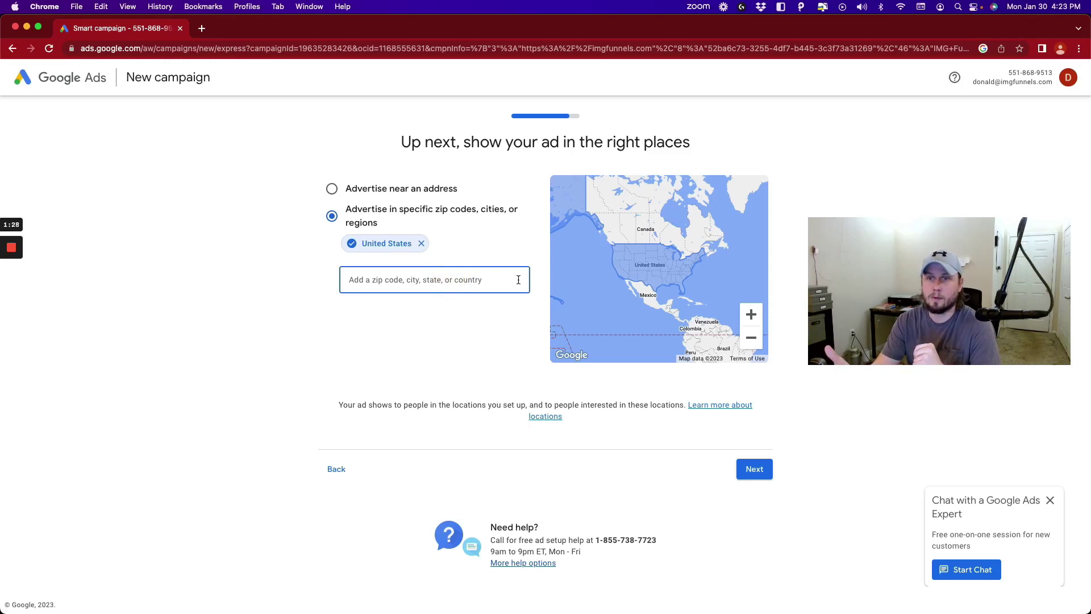
type("35211")
key("Return")
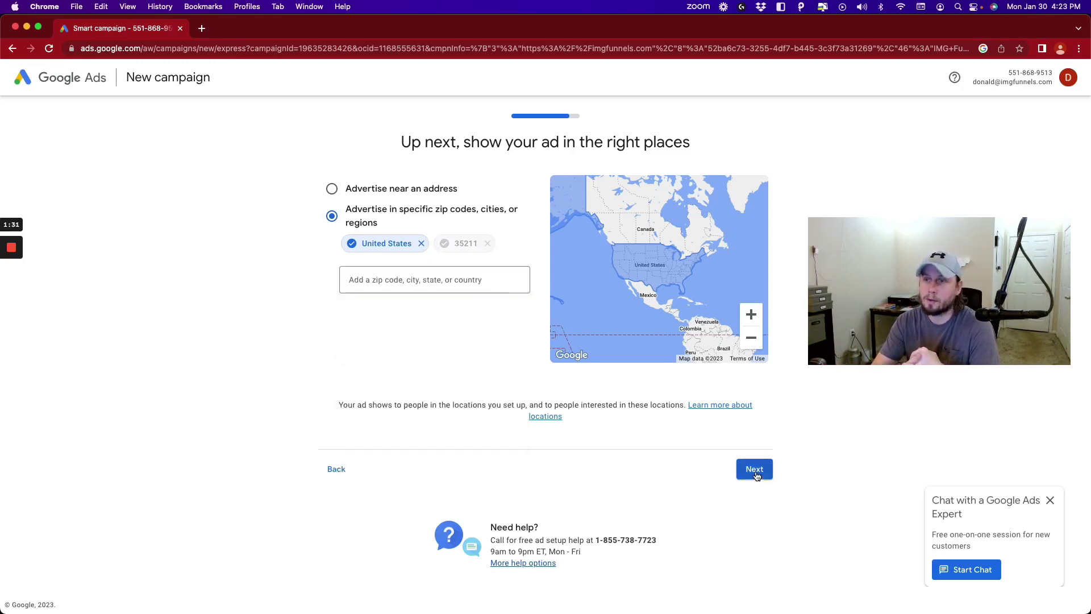
left_click(755, 470)
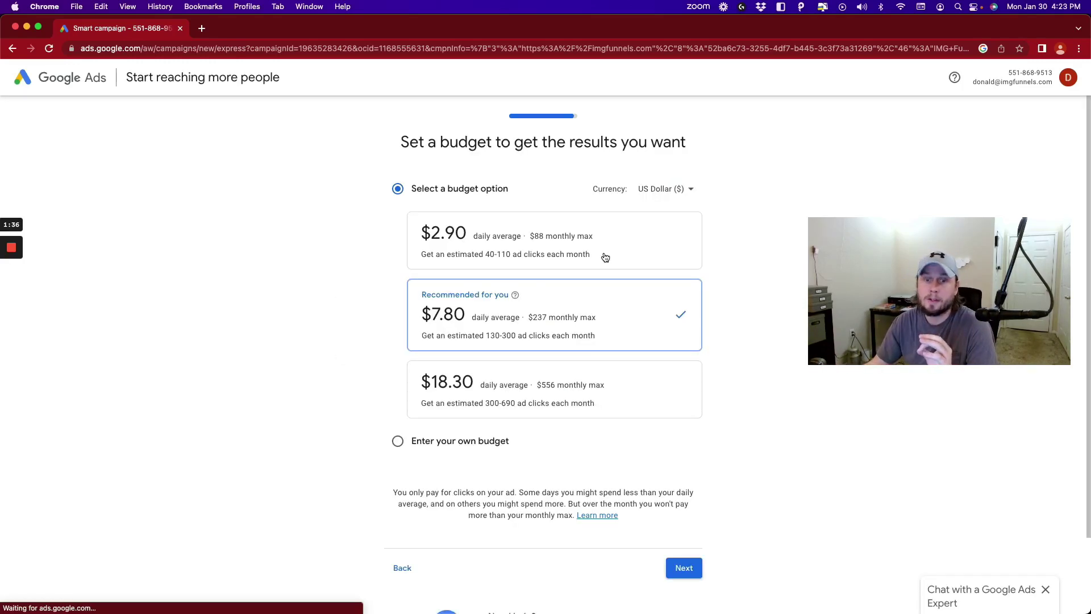
- Accept the recommended $7.80 daily budget to reach the campaign review
scroll(604, 255, "down", 1)
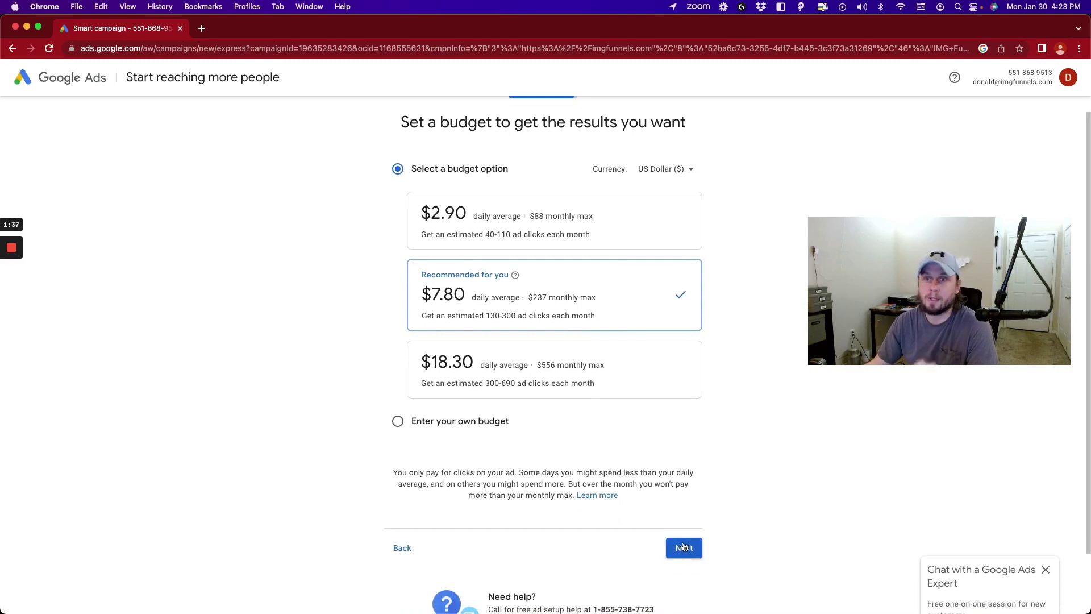
scroll(684, 534, "down", 2)
left_click(686, 479)
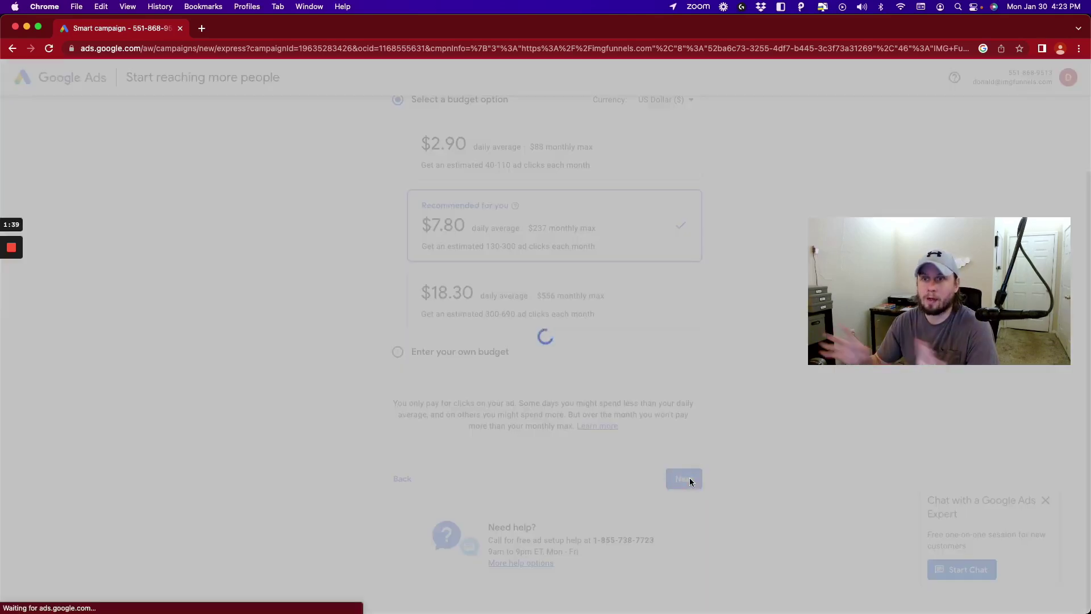
scroll(486, 208, "down", 3)
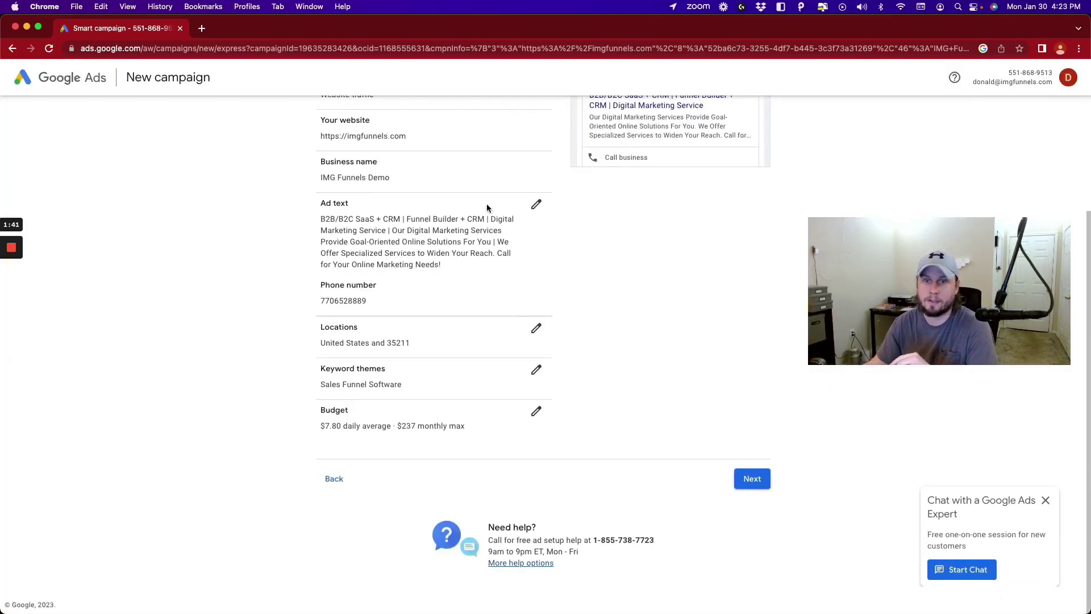
- Go from the review to Confirm payment info and scroll through the billing form
left_click(755, 477)
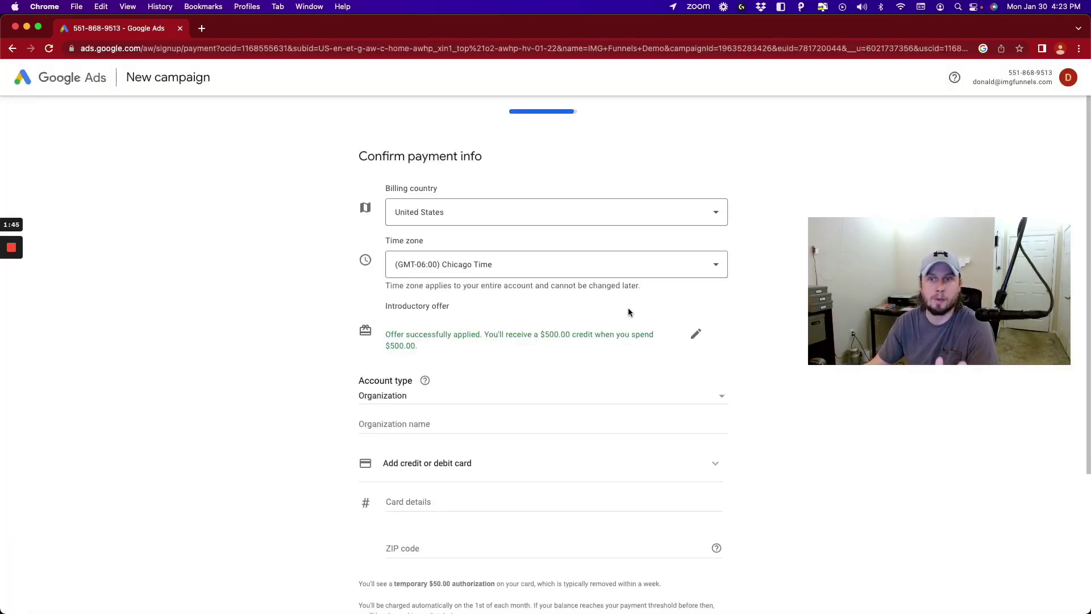
scroll(629, 308, "down", 3)
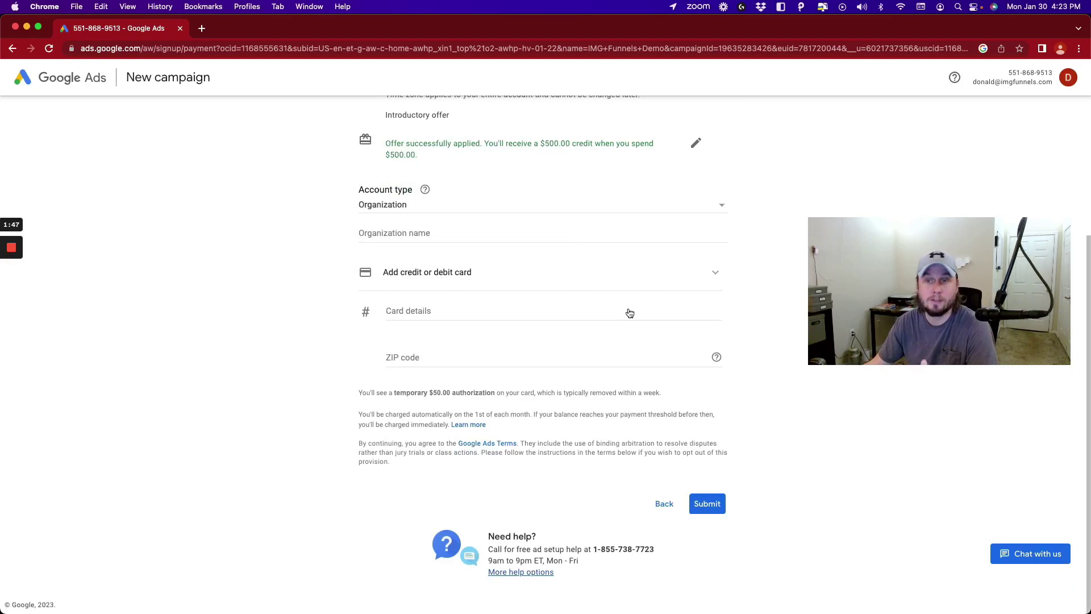
scroll(630, 313, "up", 1)
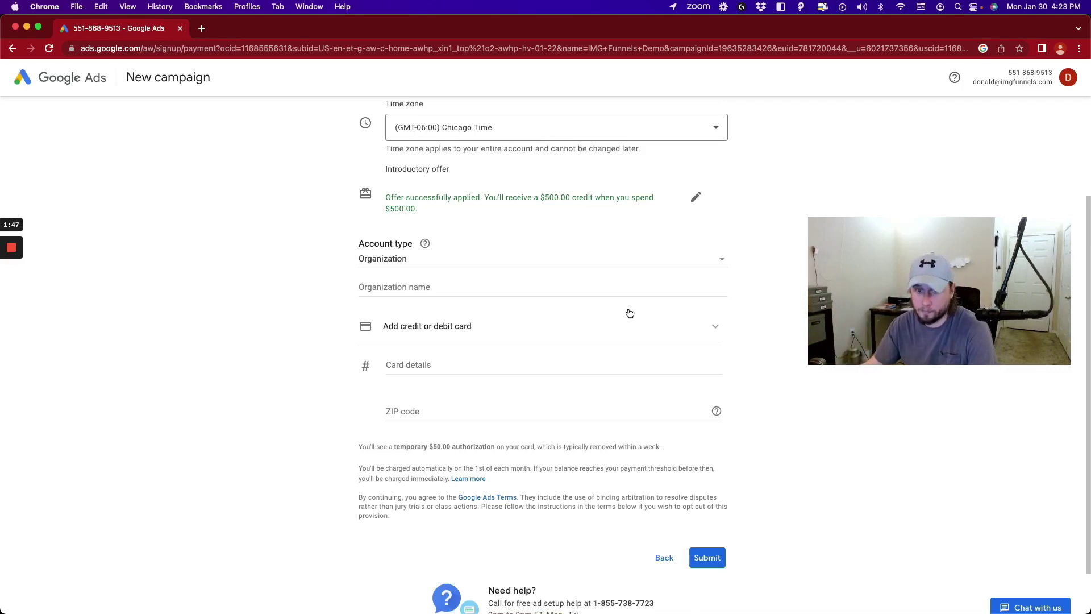
scroll(629, 313, "up", 1)
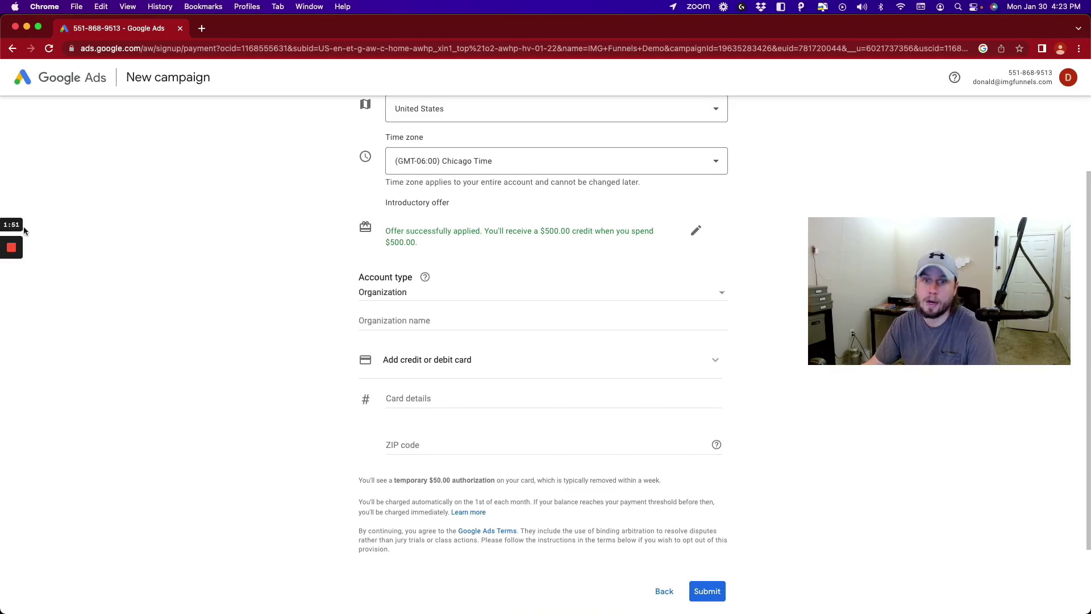
- Switch to the browser and open Campaigns in the DM Holdings manager account
mouse_move(10, 252)
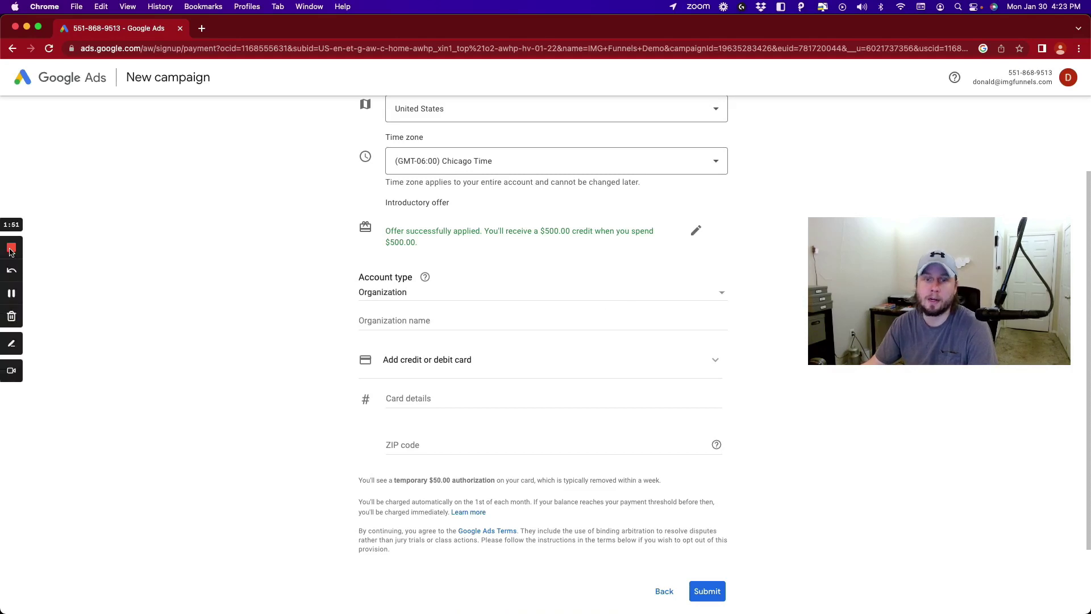
left_click(12, 294)
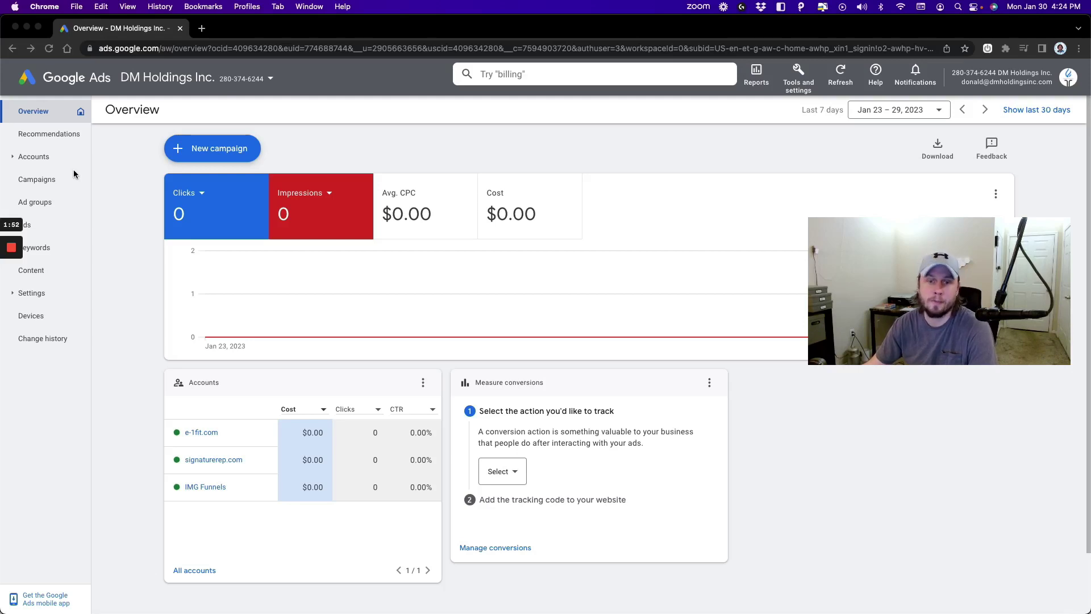
left_click(51, 181)
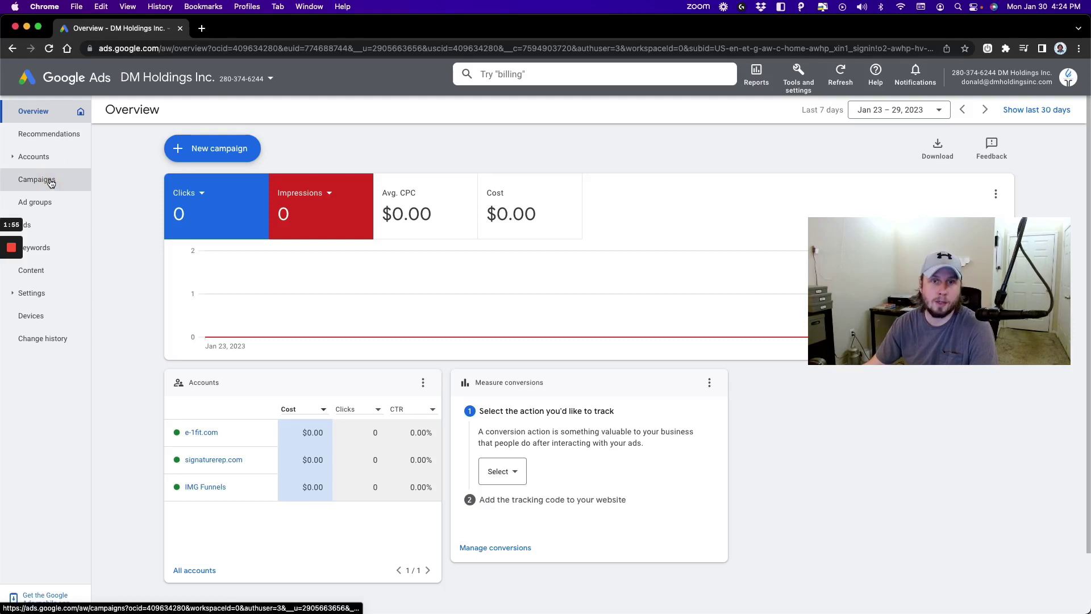
left_click(51, 181)
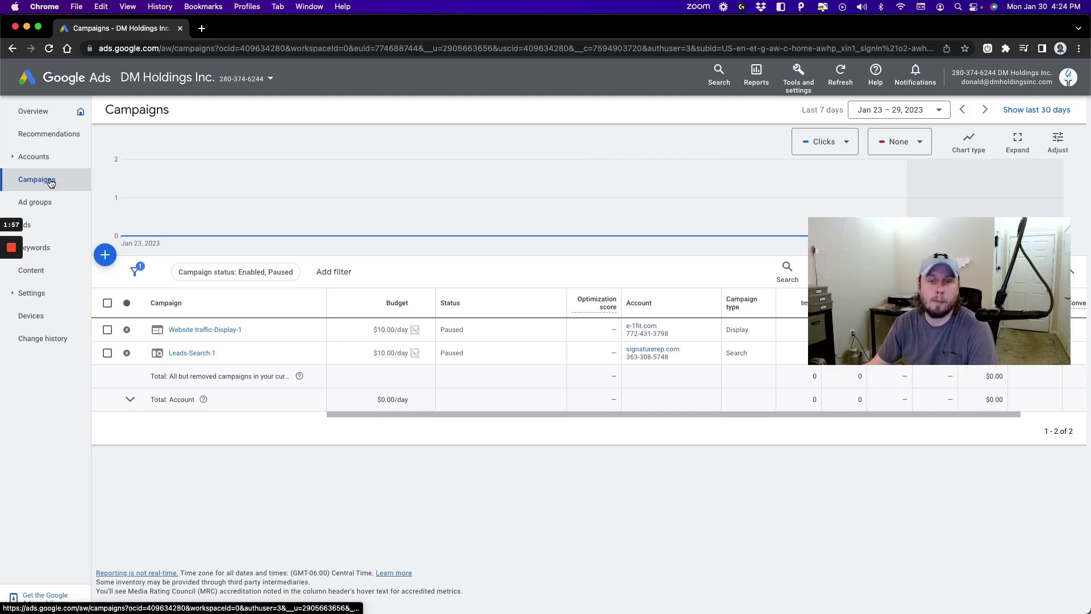
- Dismiss the new-campaign account picker and the Select a campaign dialog on Ad groups
left_click(109, 254)
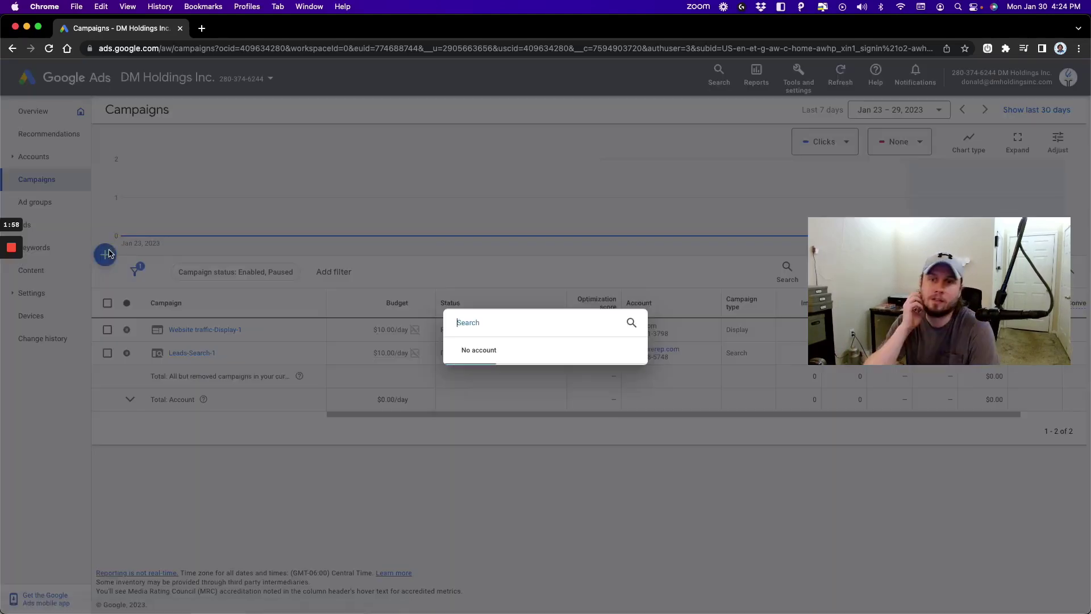
left_click(591, 197)
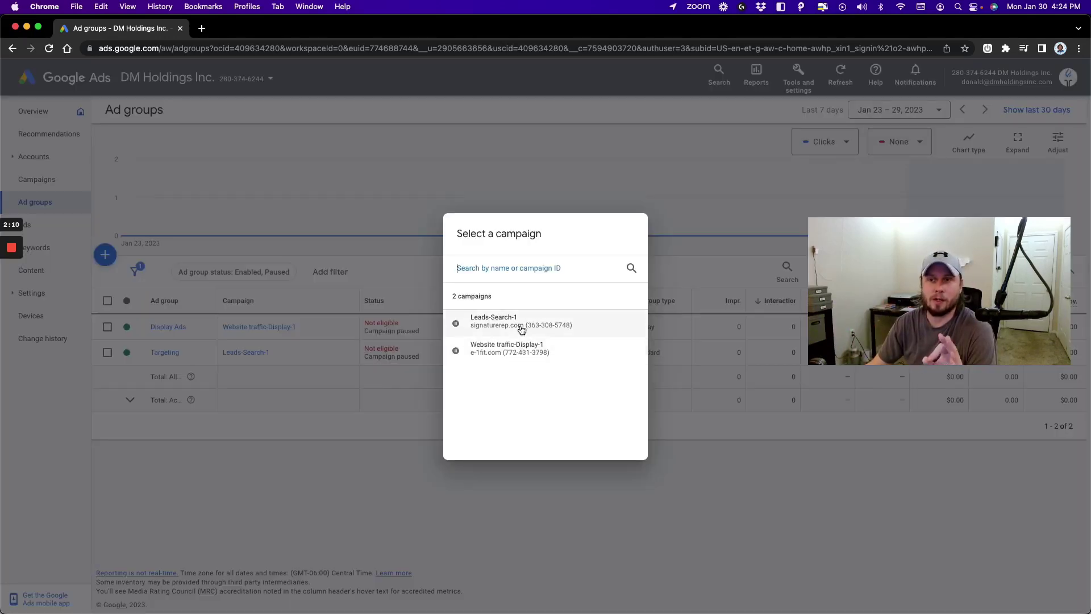
left_click(470, 146)
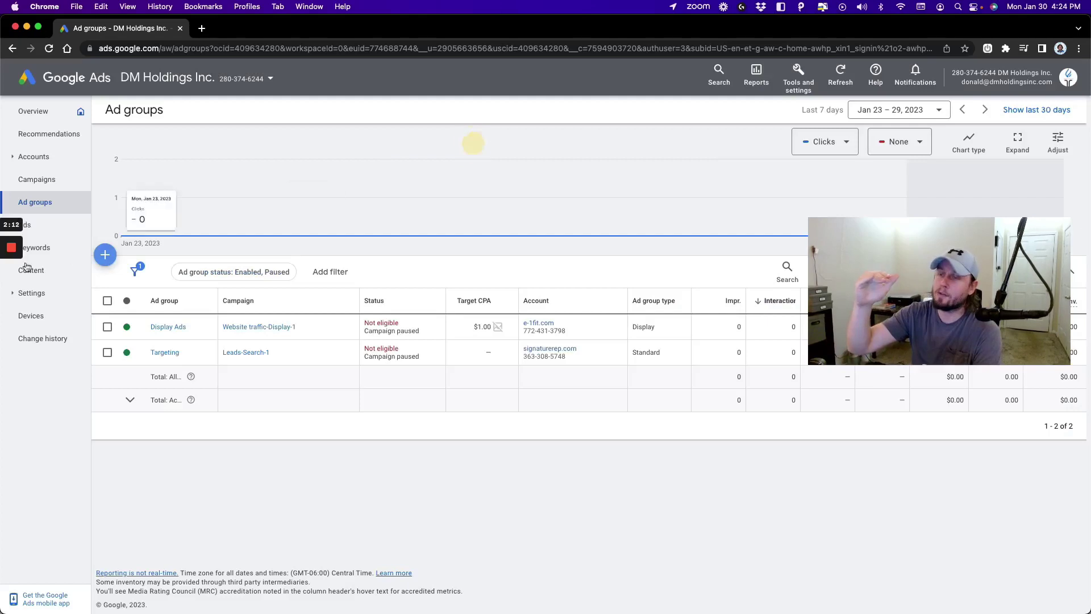
- View the Ads list and begin a responsive display ad, dismissing the ad group picker
left_click(49, 225)
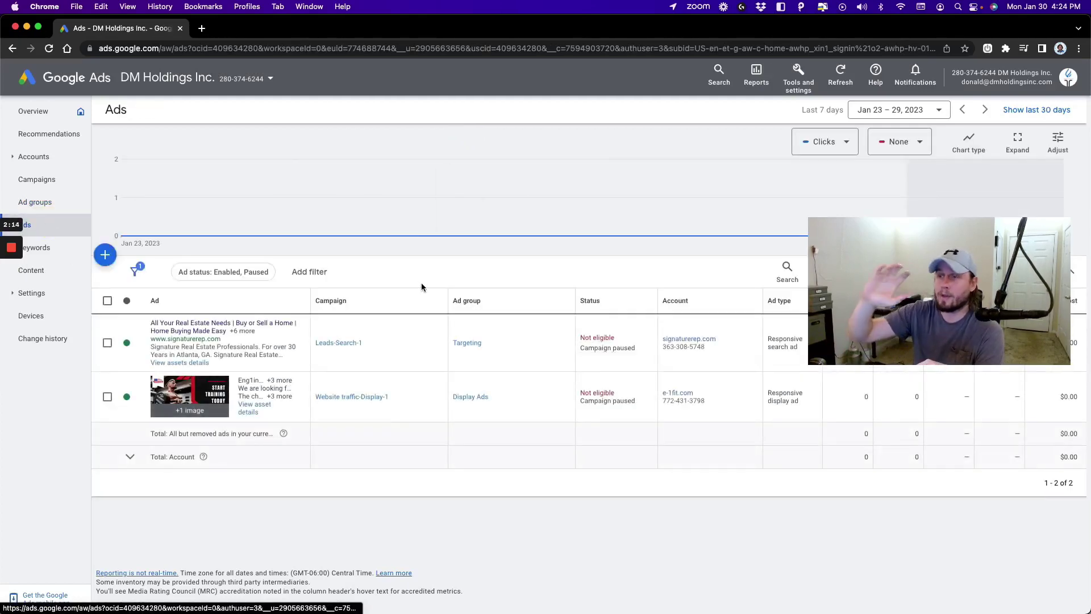
left_click(105, 255)
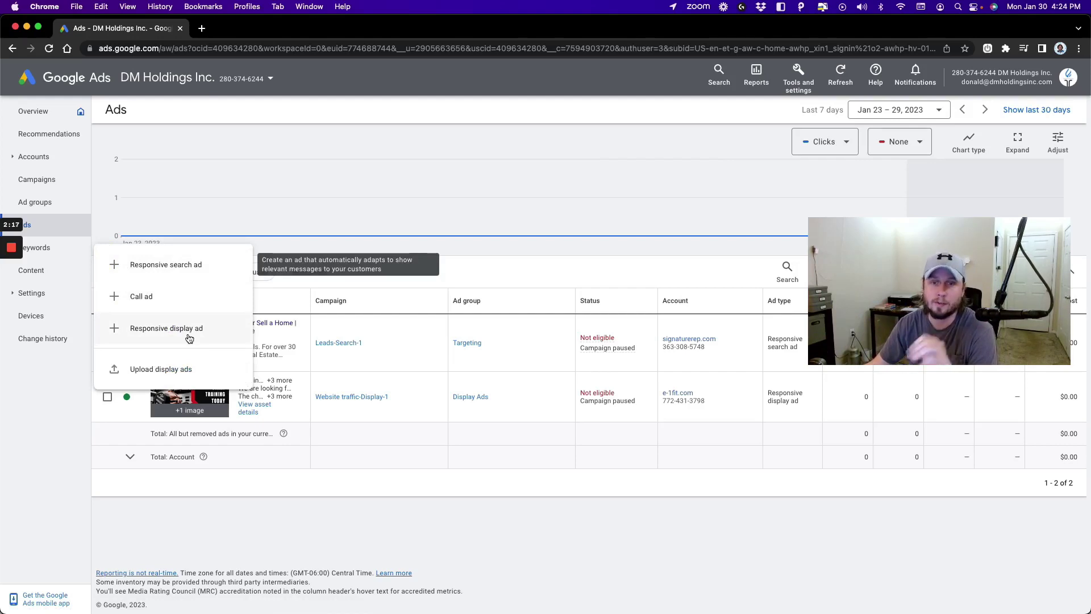
left_click(189, 337)
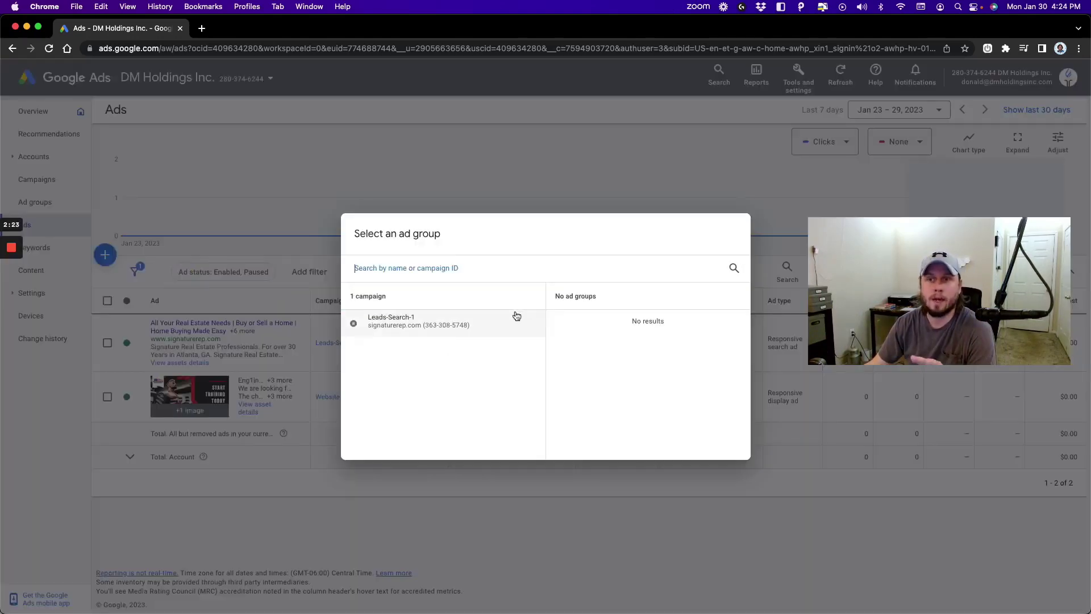
left_click(526, 185)
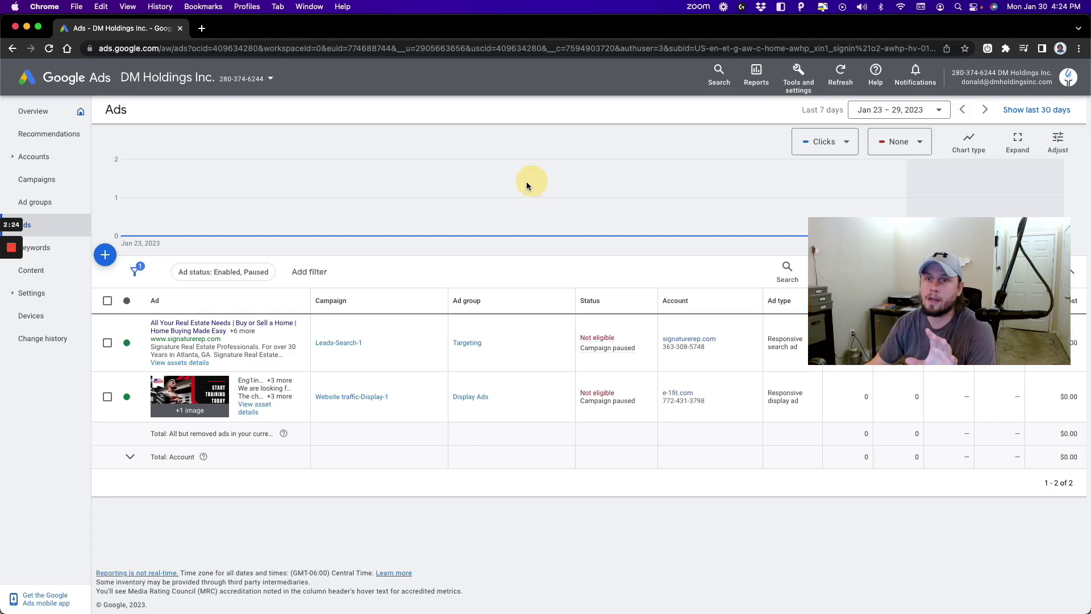
- From the Search keywords list, start adding keywords to Leads-Search-1 and switch to uploading them
left_click(45, 250)
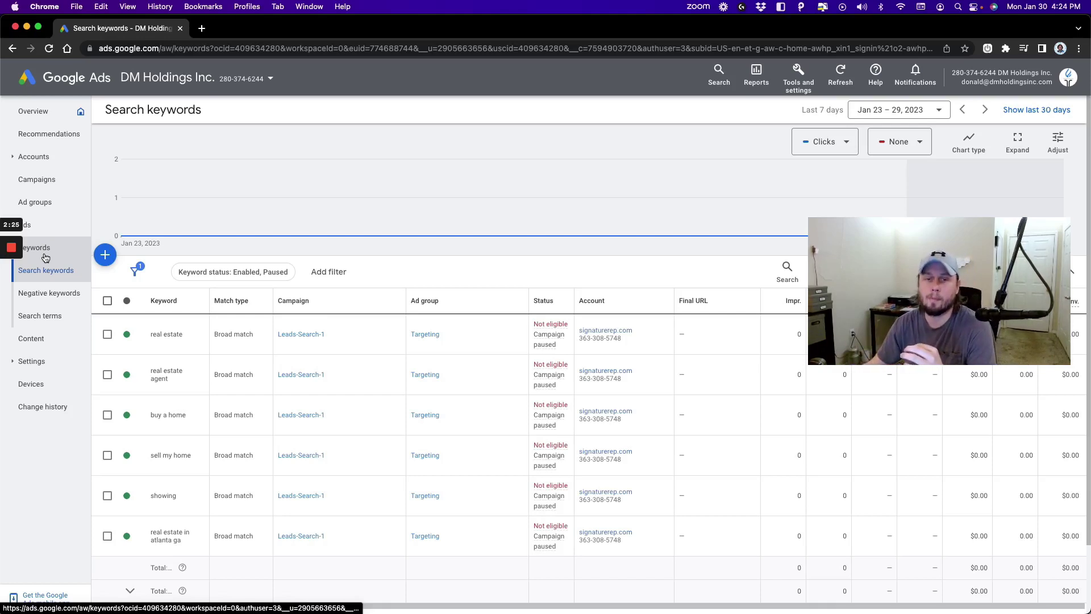
scroll(230, 373, "down", 1)
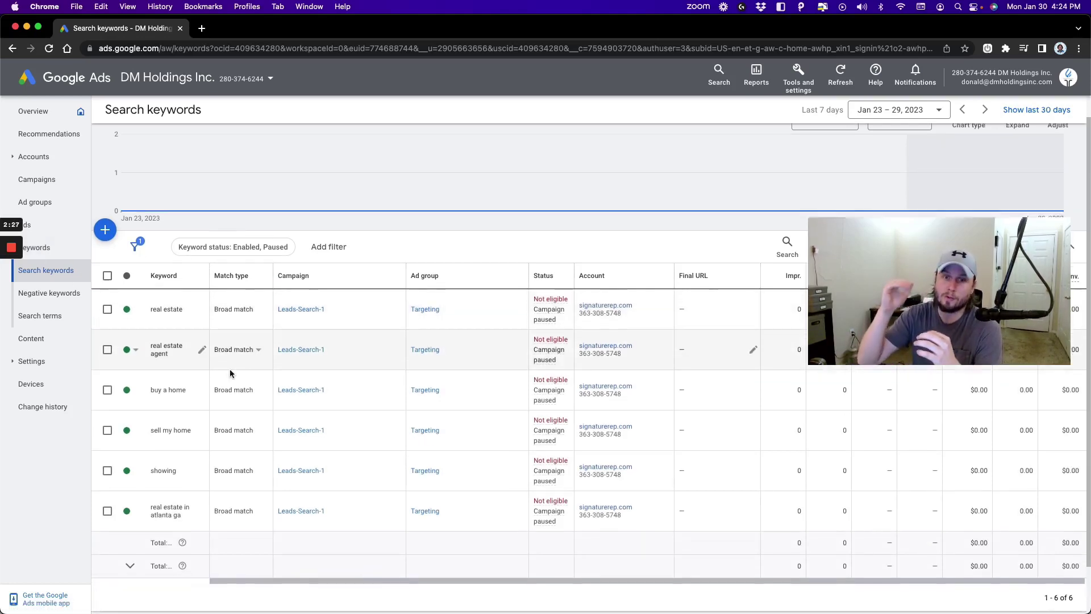
scroll(216, 352, "up", 1)
left_click(105, 255)
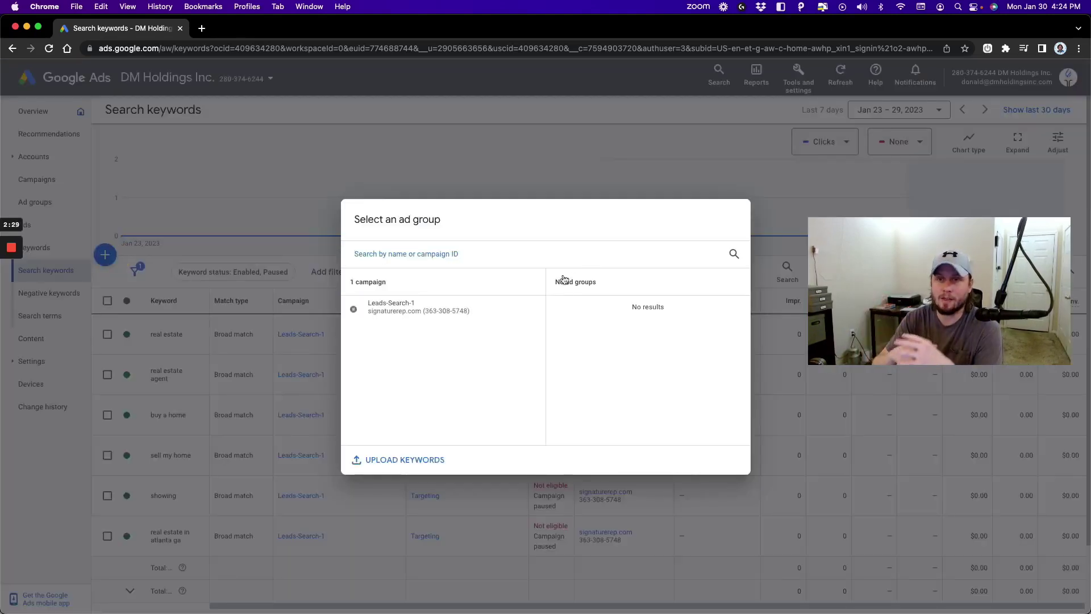
left_click(427, 311)
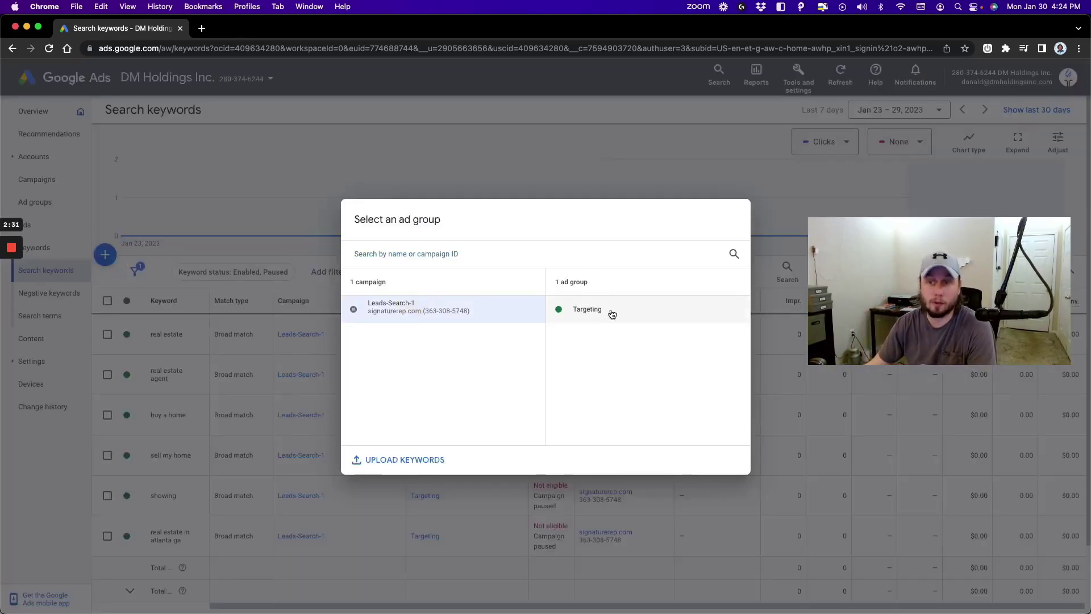
left_click(421, 463)
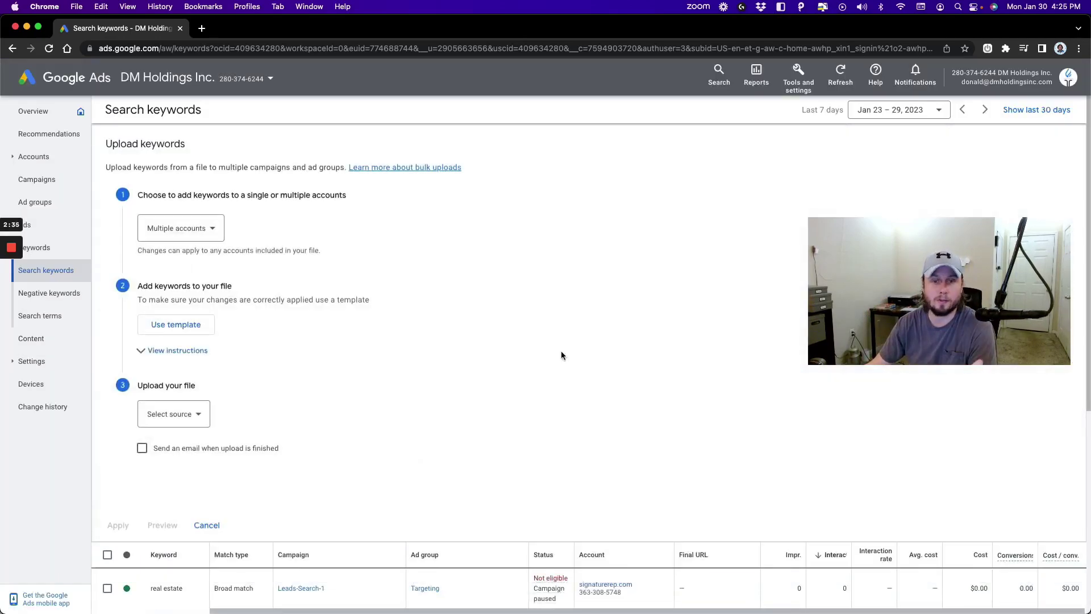
scroll(244, 256, "down", 3)
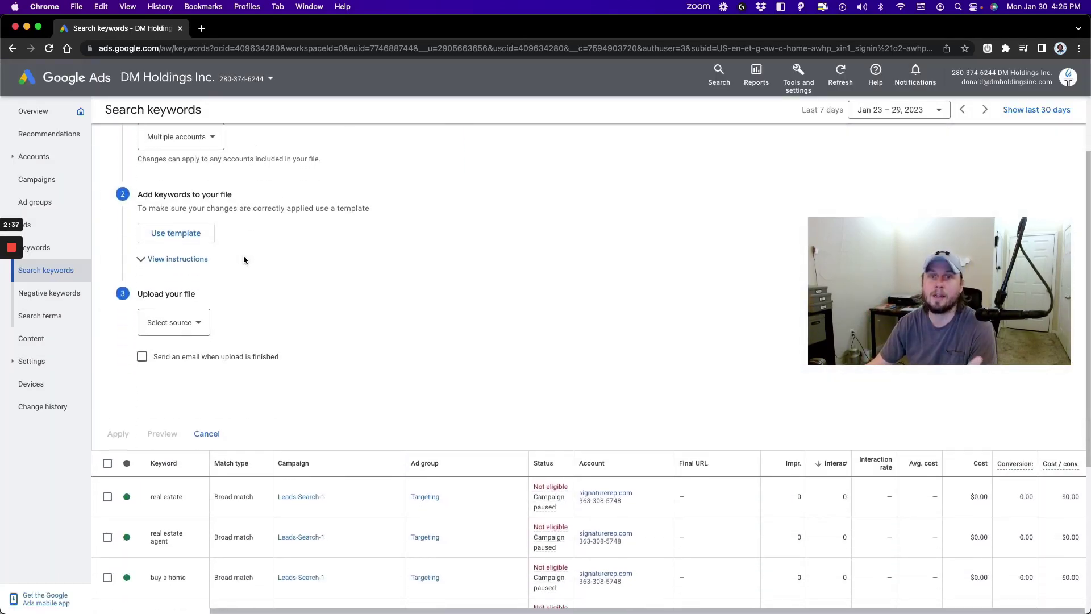
scroll(243, 259, "down", 1)
left_click(198, 289)
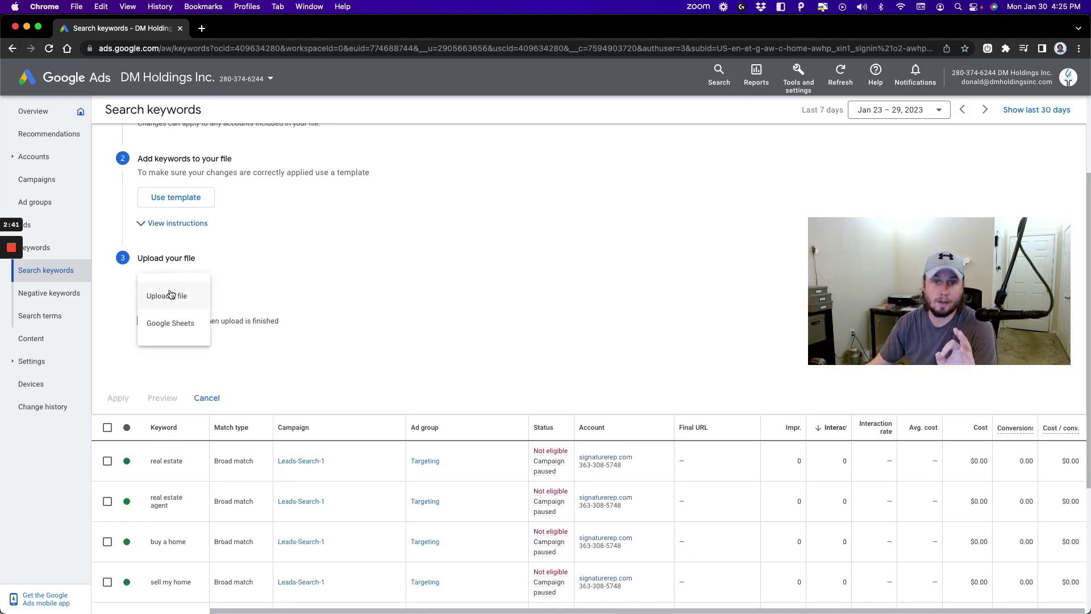
left_click(349, 259)
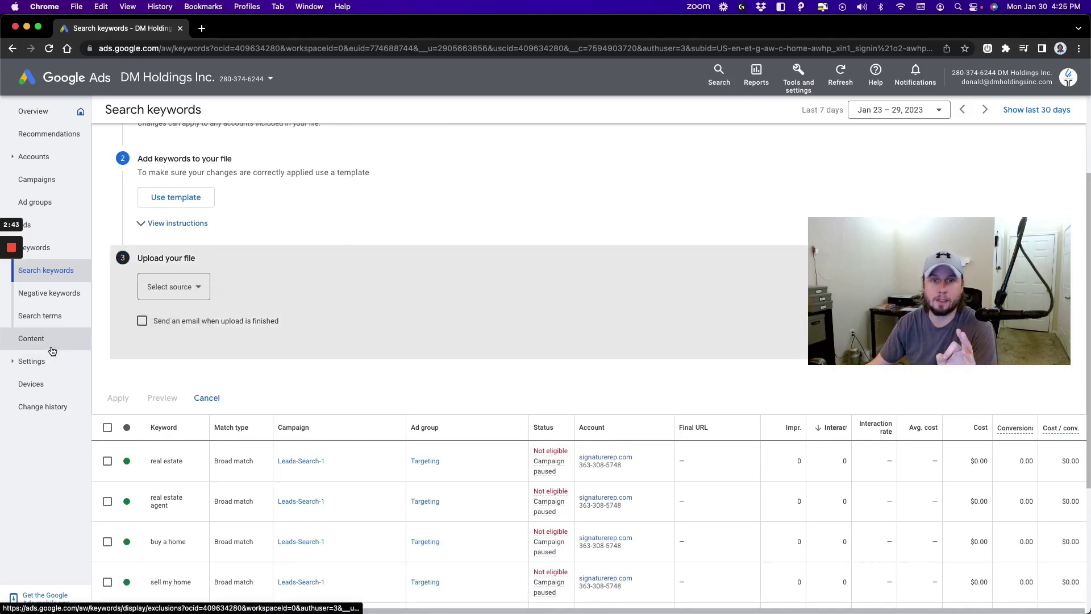